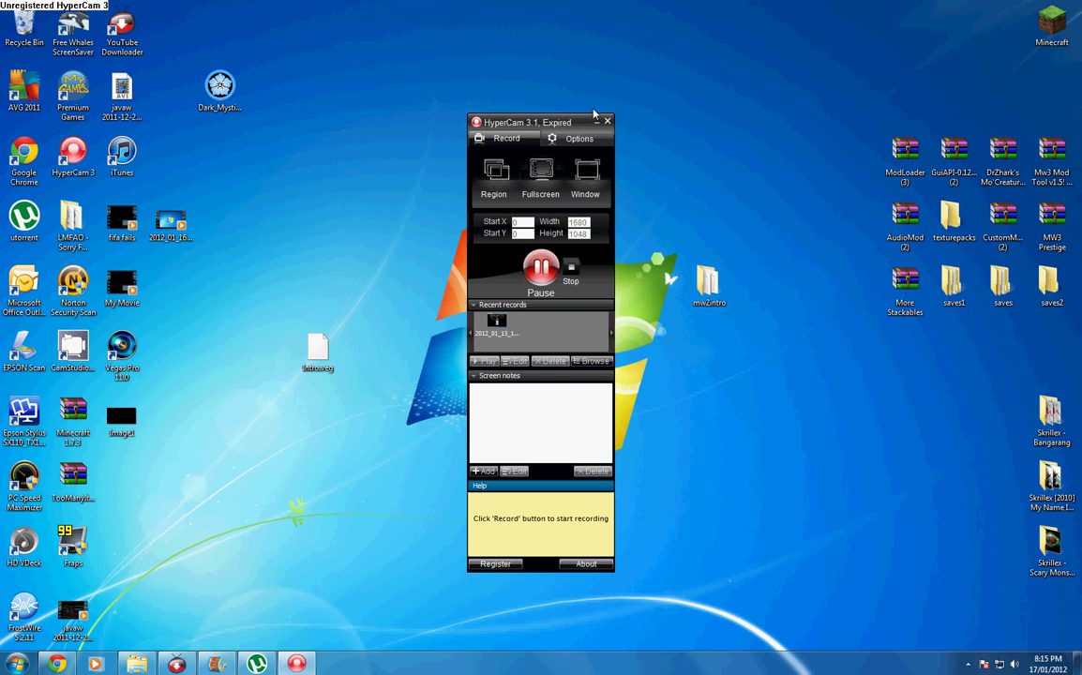
Start a fullscreen HyperCam 3 recording so its window minimizes.
click(597, 121)
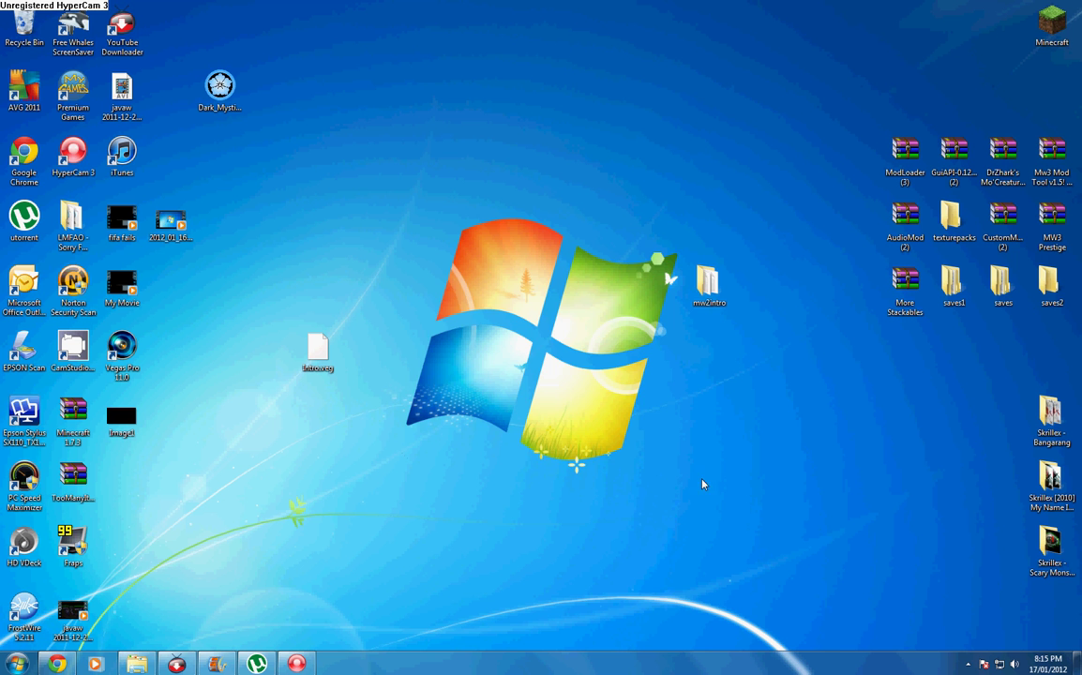
drag(701, 478, 385, 205)
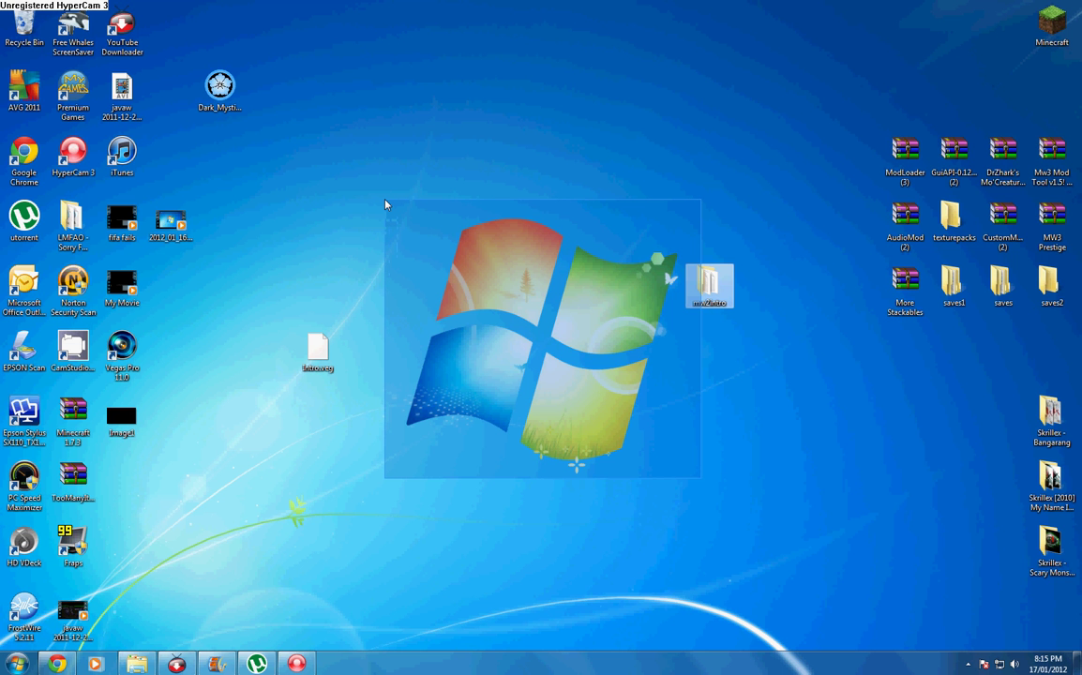
drag(386, 205, 379, 200)
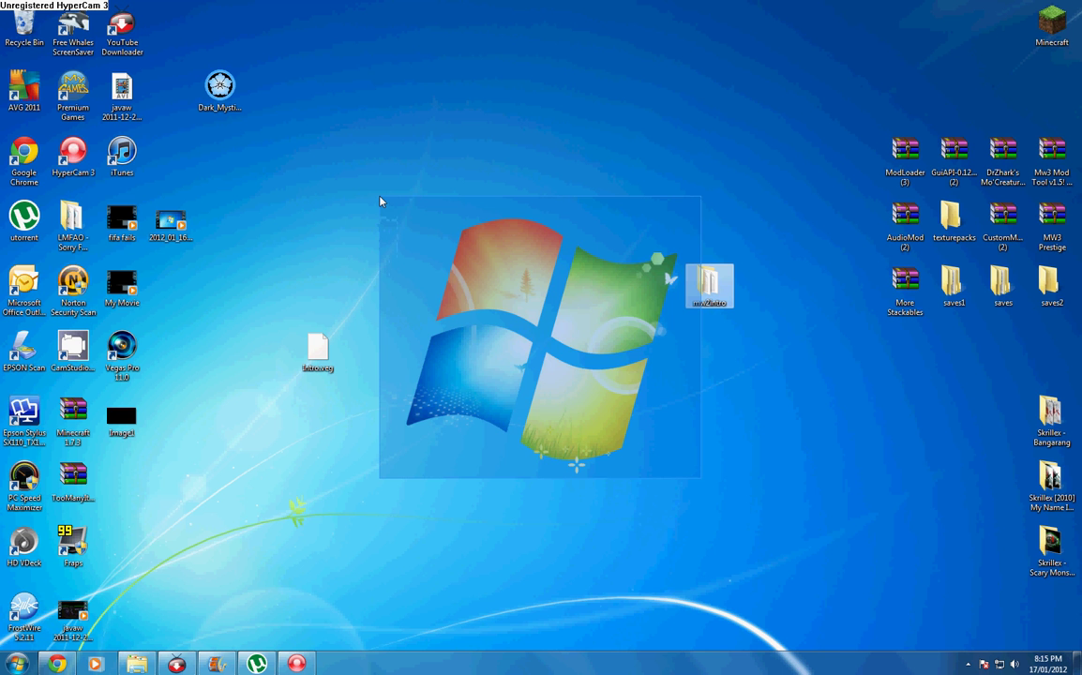
drag(380, 200, 380, 202)
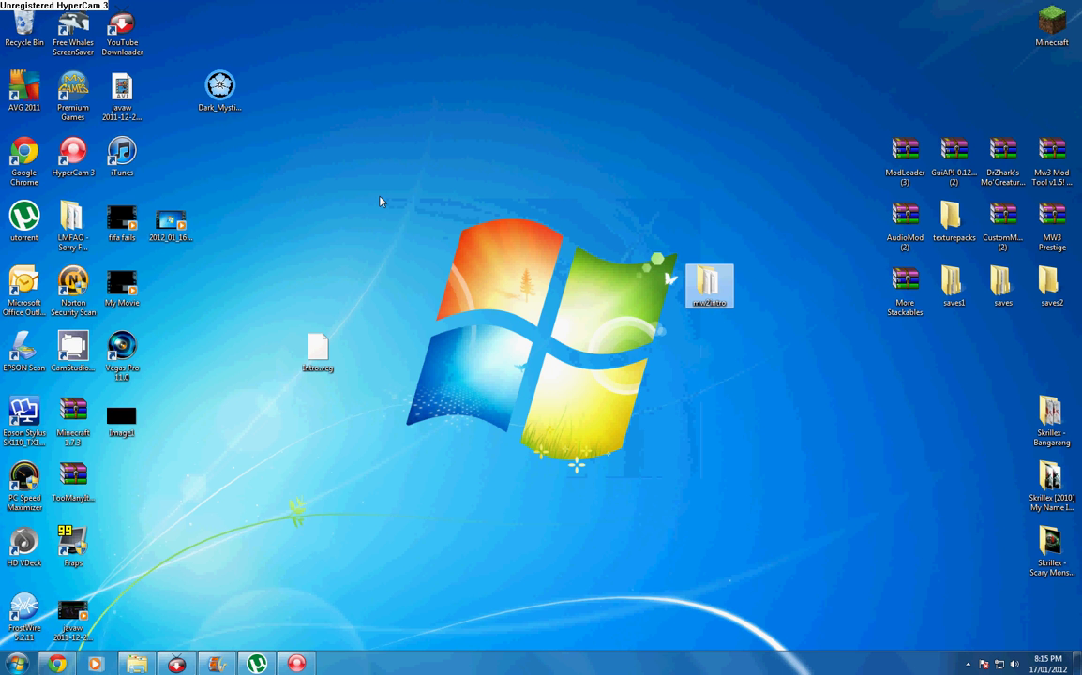
click(680, 239)
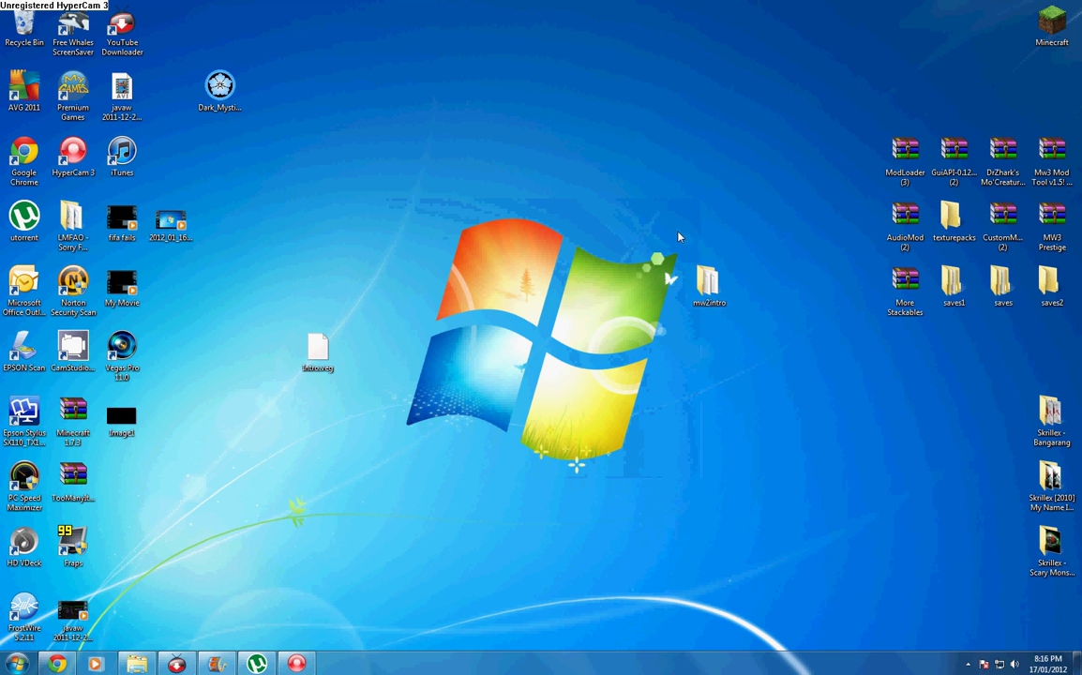
drag(676, 232, 383, 429)
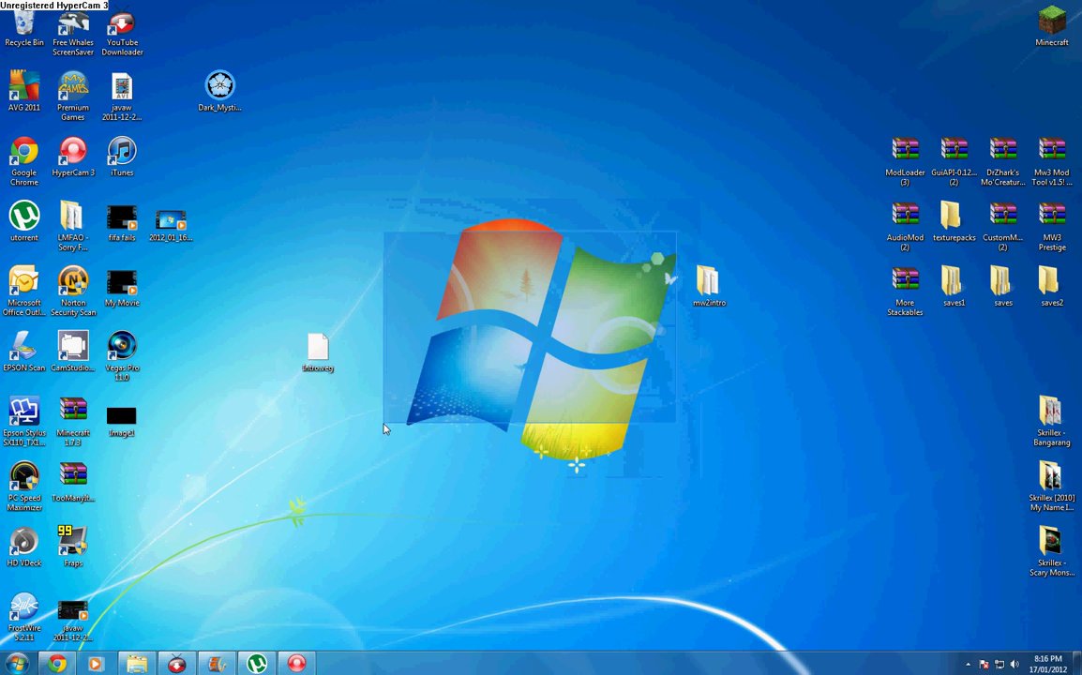
drag(384, 429, 676, 254)
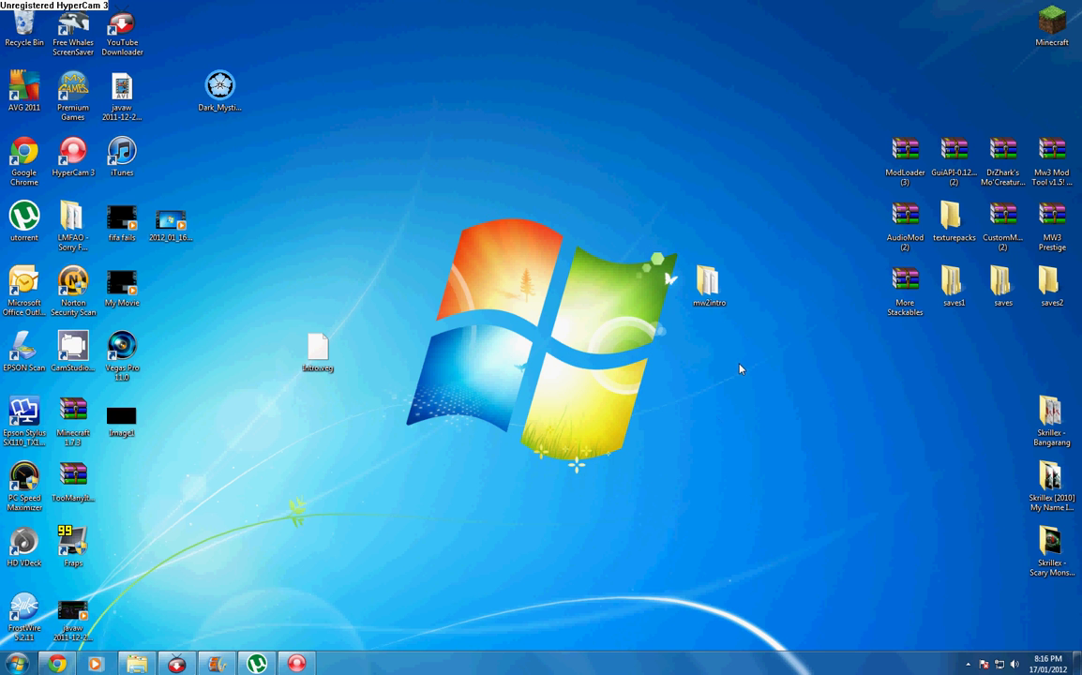
drag(725, 241, 733, 462)
drag(217, 486, 372, 436)
right_click(626, 412)
mouse_move(594, 420)
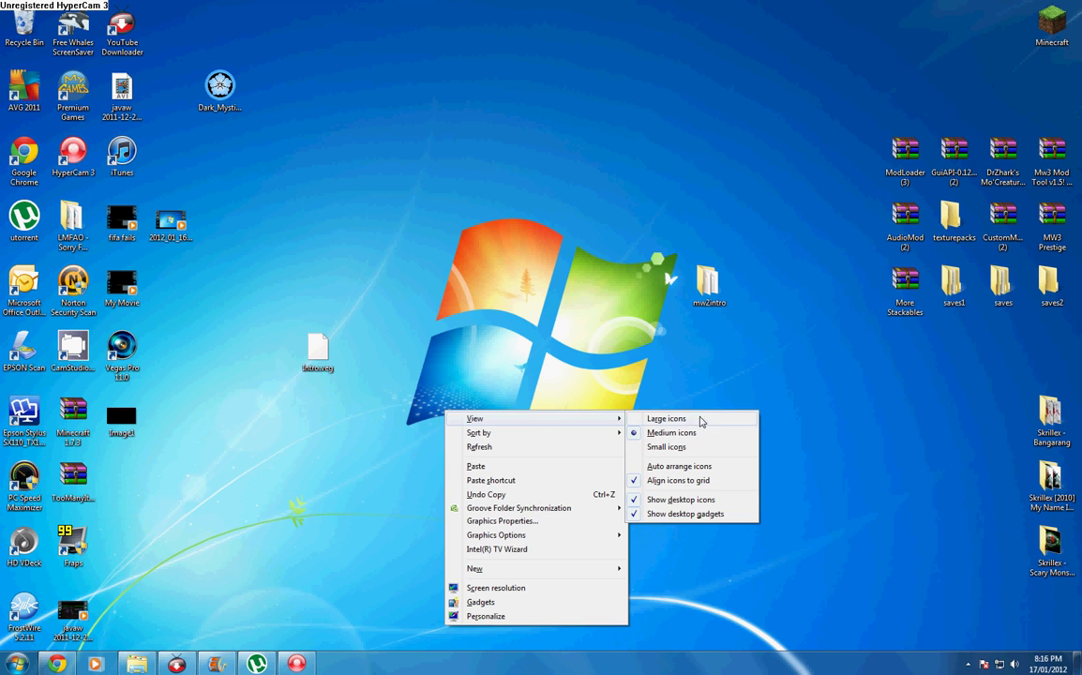
click(763, 388)
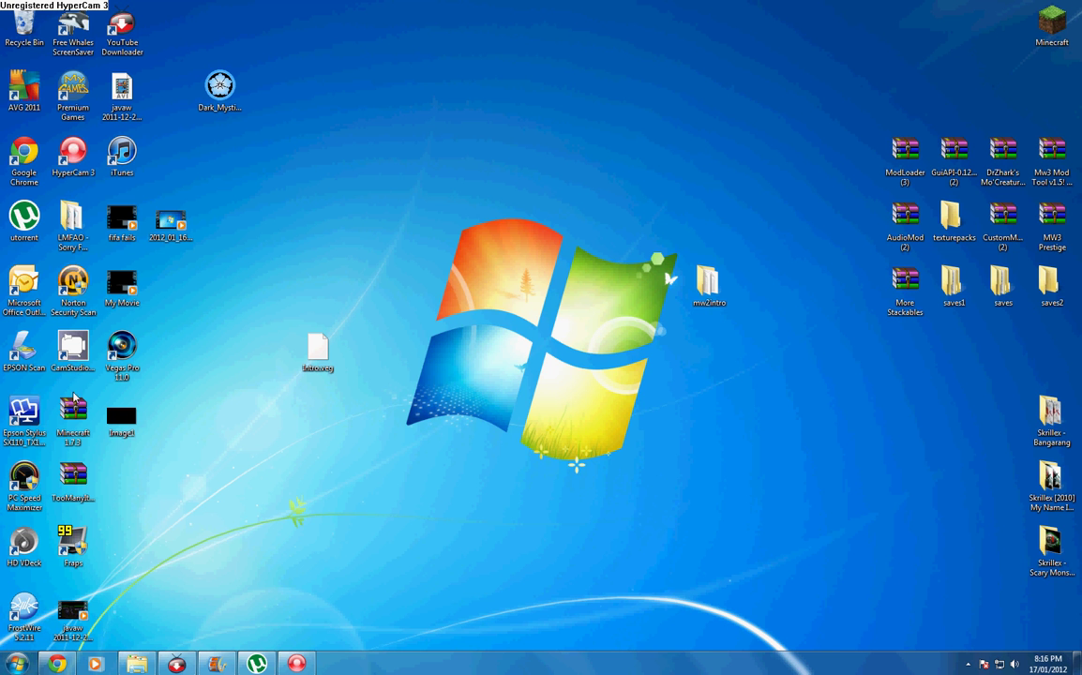
mouse_move(75, 399)
mouse_down()
mouse_move(186, 414)
mouse_move(84, 403)
mouse_up()
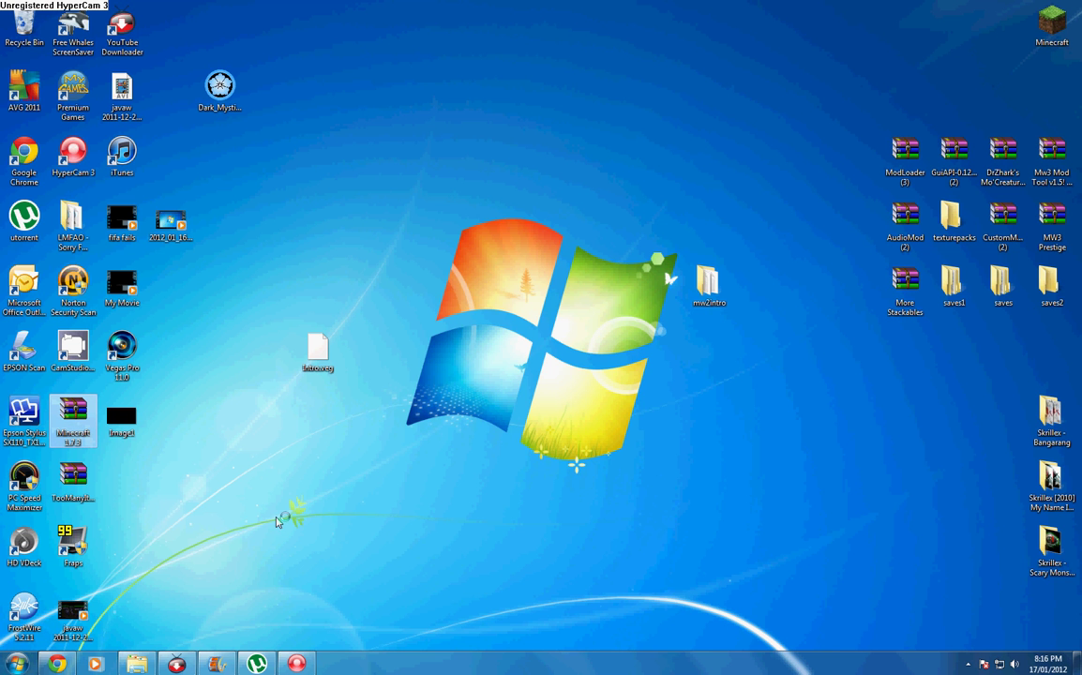
click(161, 472)
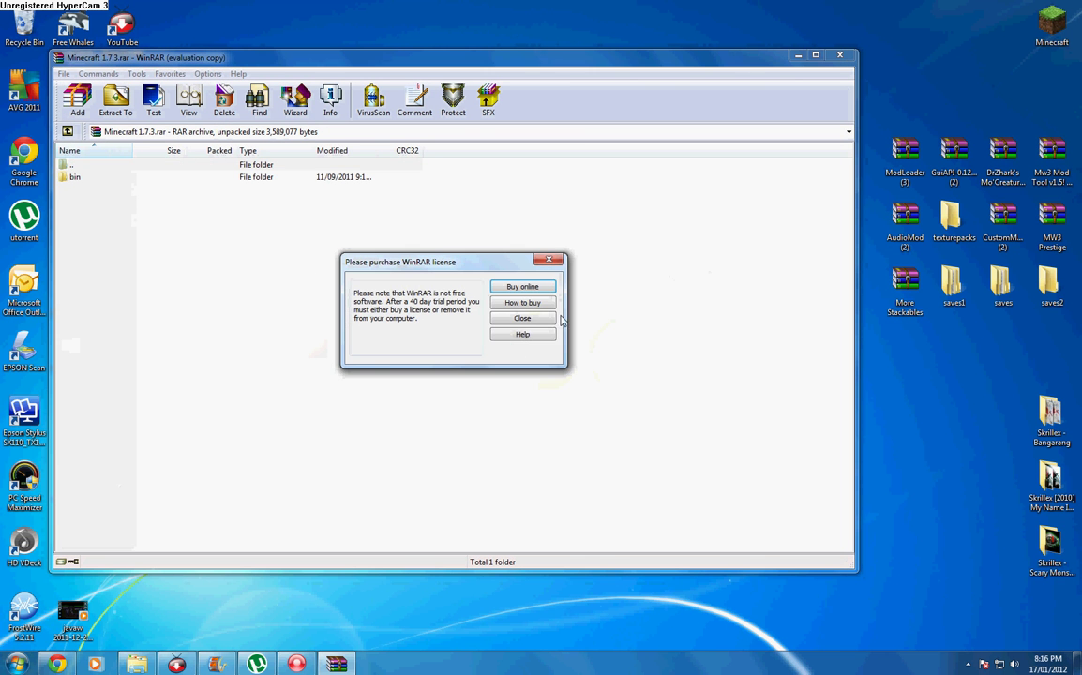
click(522, 318)
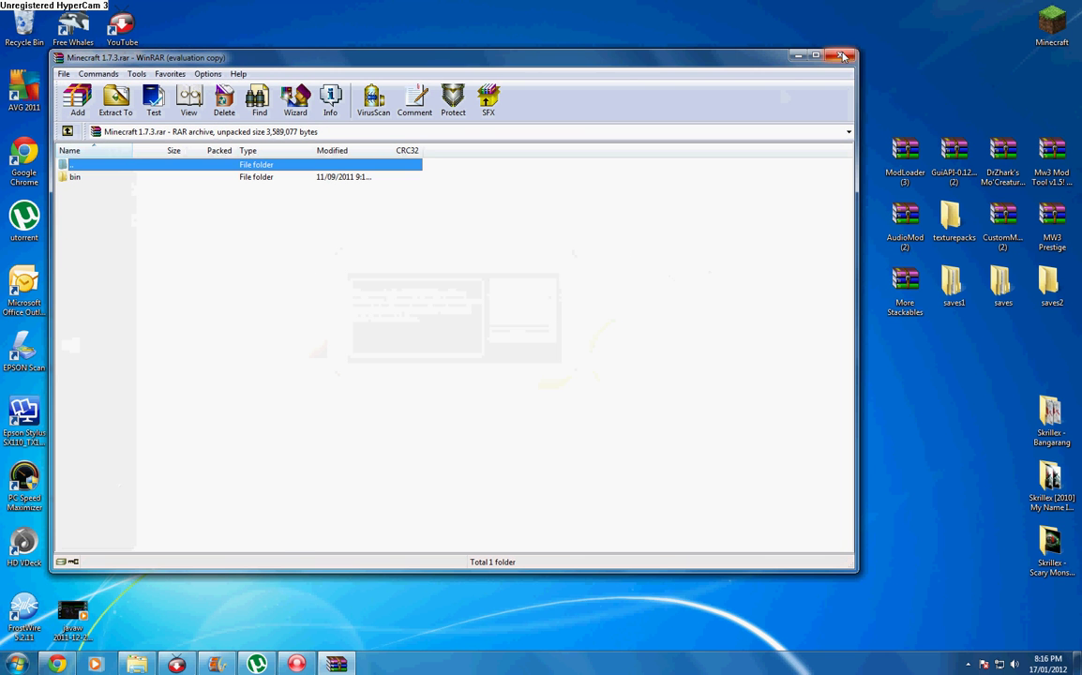
click(842, 56)
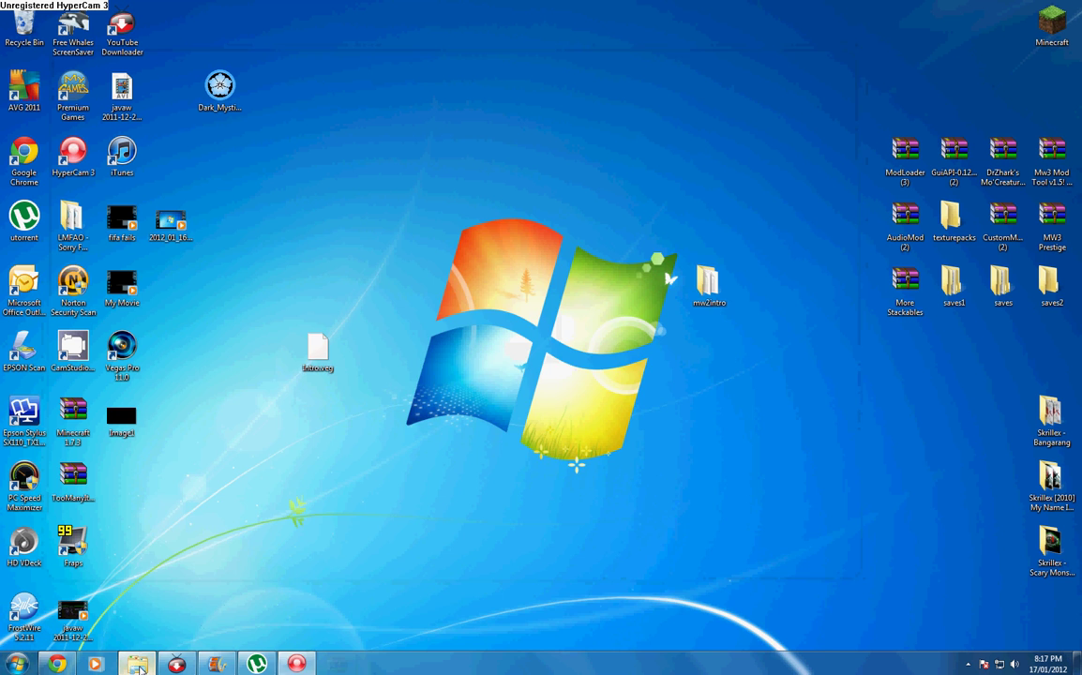
click(138, 666)
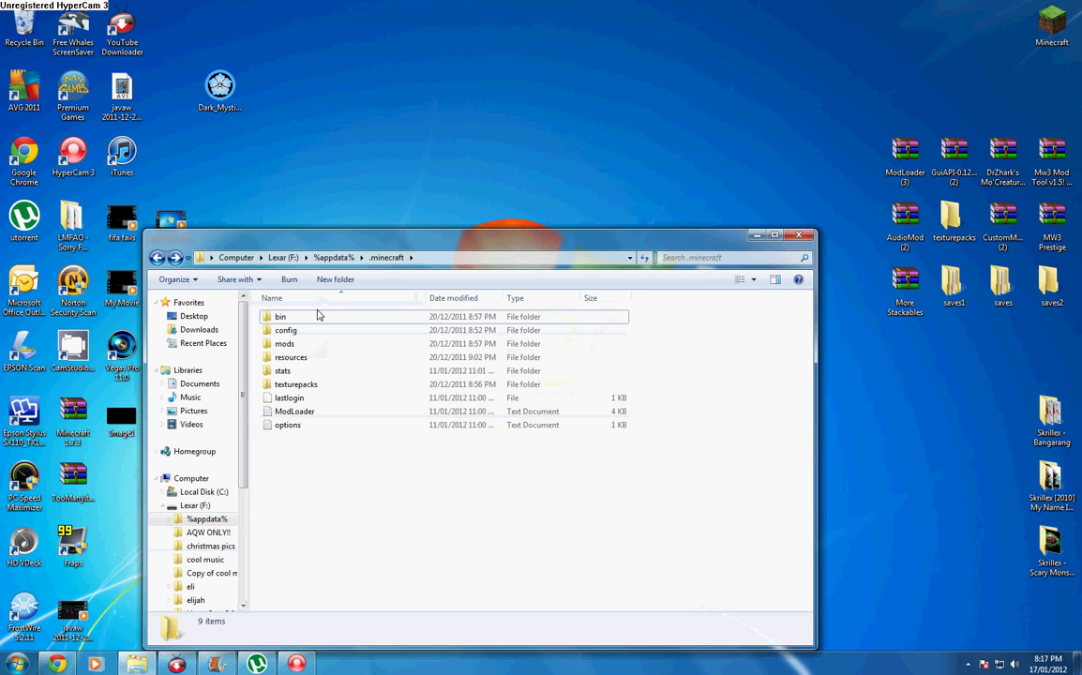
click(310, 318)
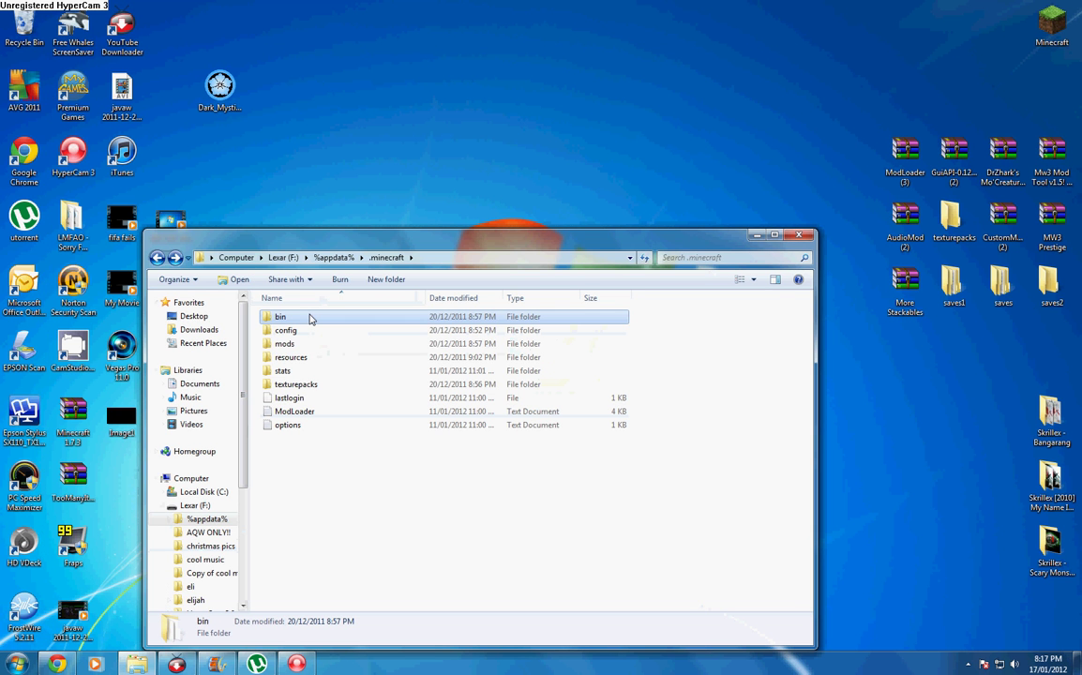
drag(409, 536, 386, 483)
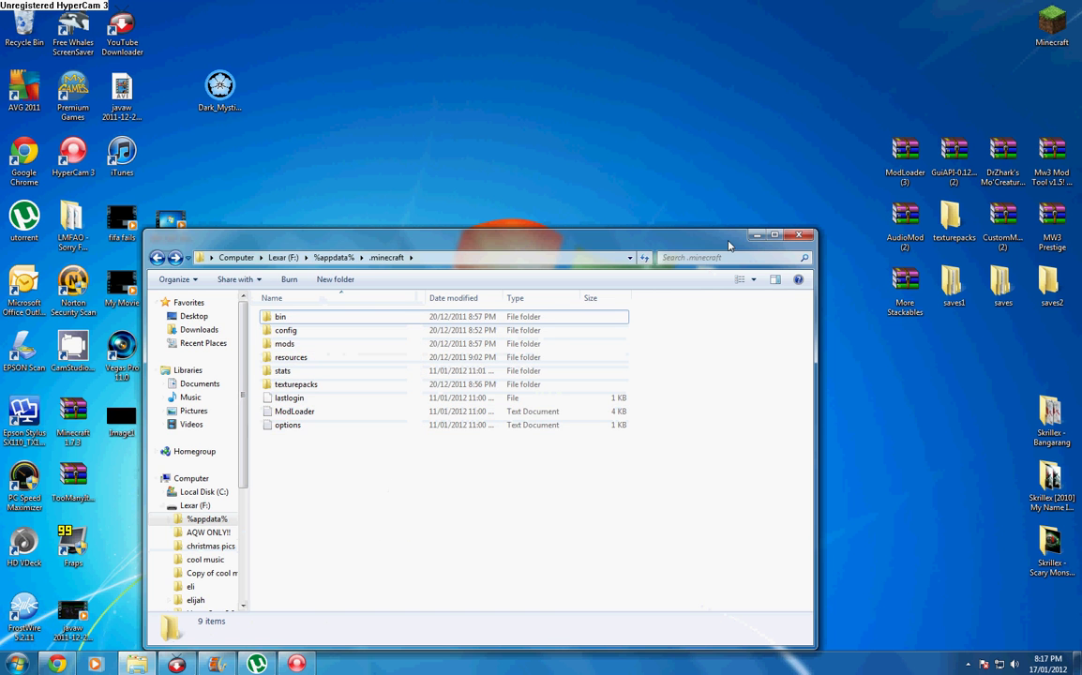
key(super+d)
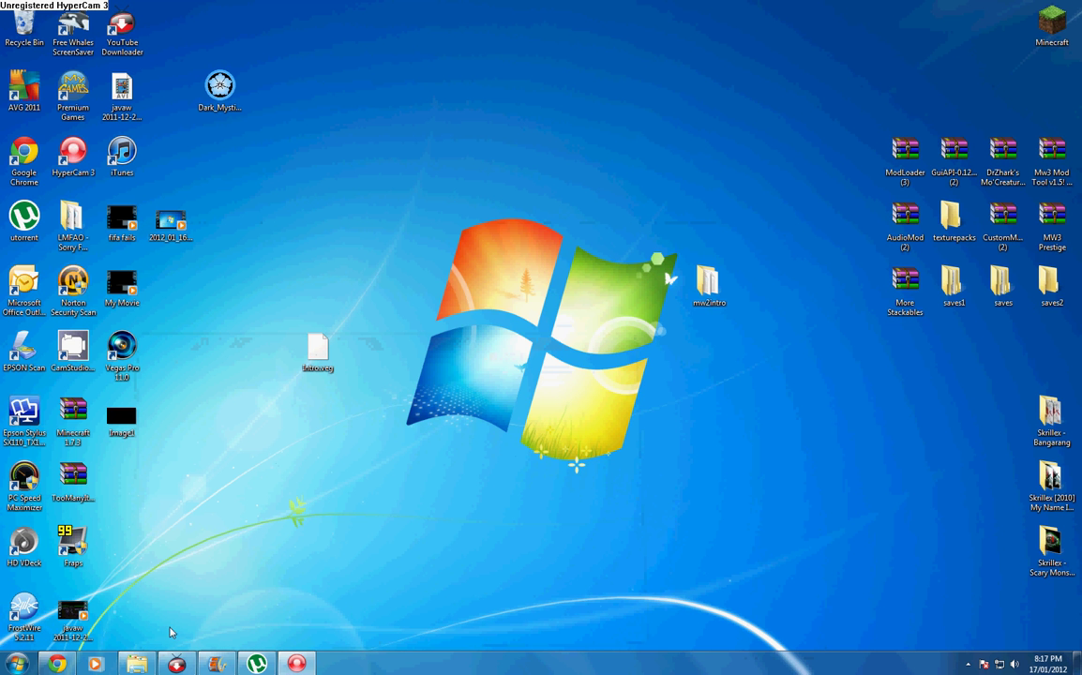
Search %appdata% from the Start menu to open the AppData Roaming folder.
click(19, 663)
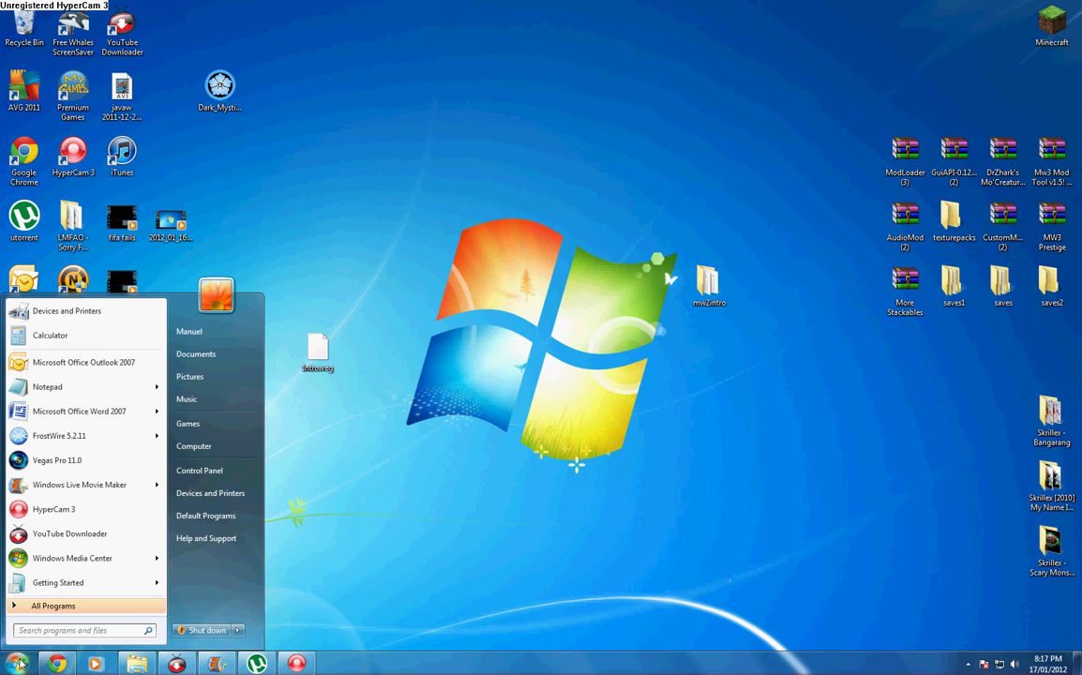
text(%)
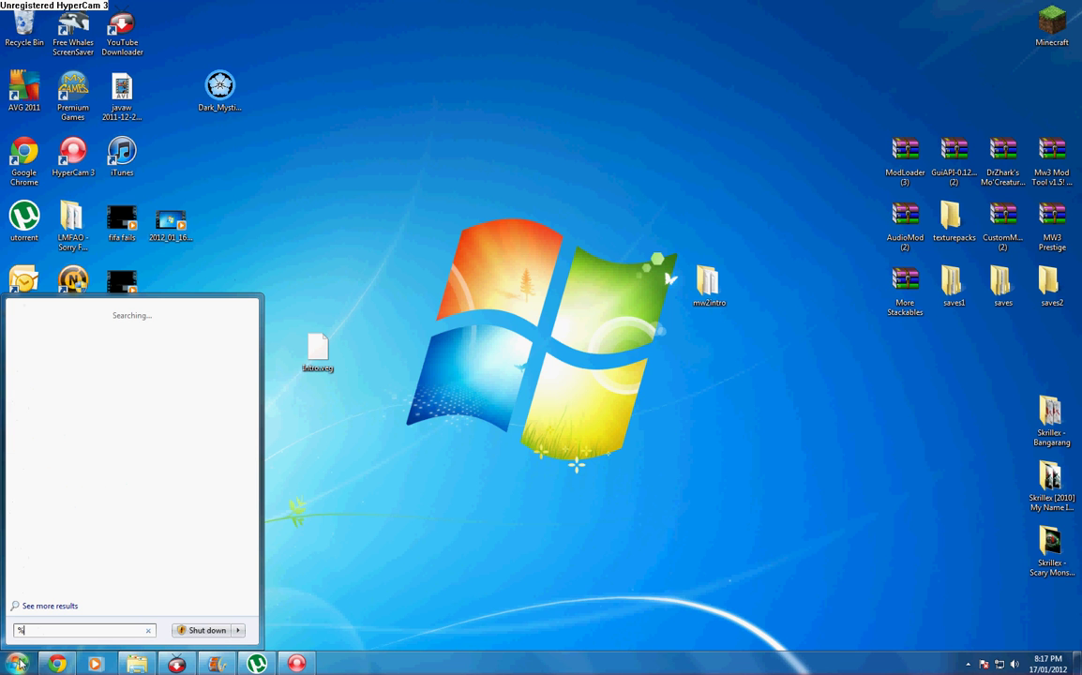
text(appdata%)
key(Return)
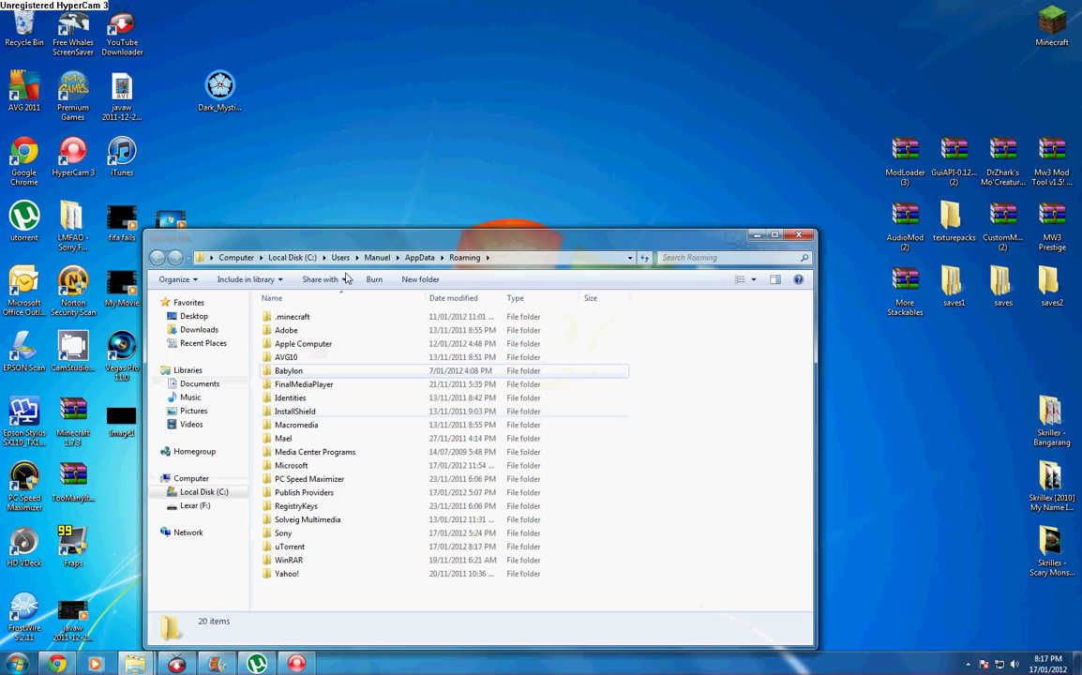
Delete the old bin folder inside .minecraft.
double_click(319, 319)
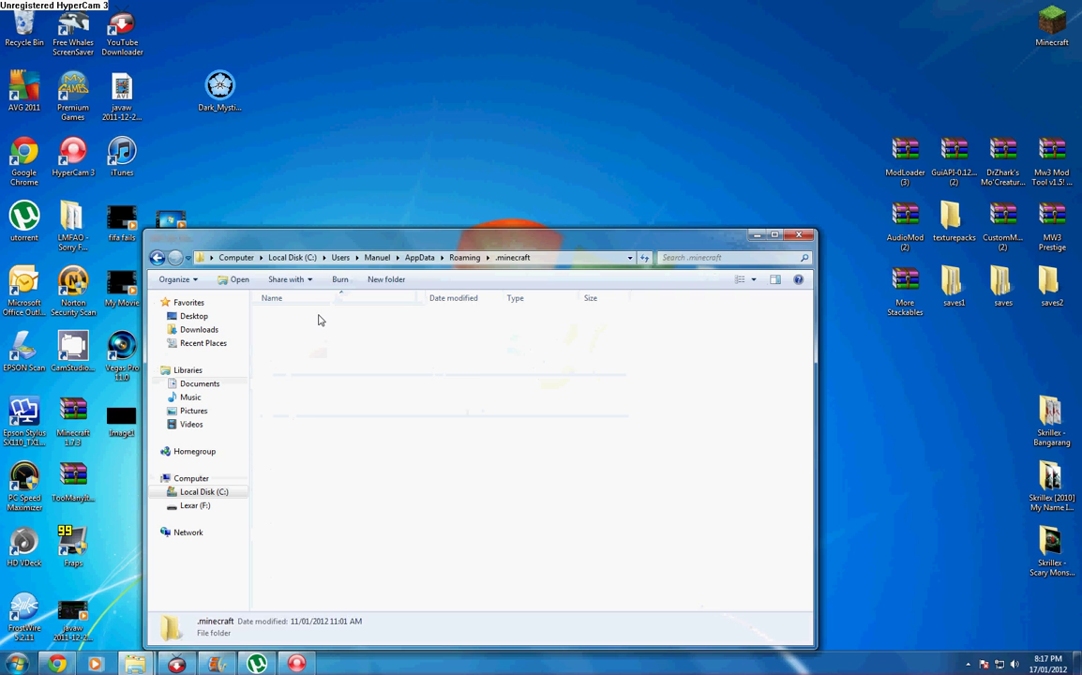
click(294, 321)
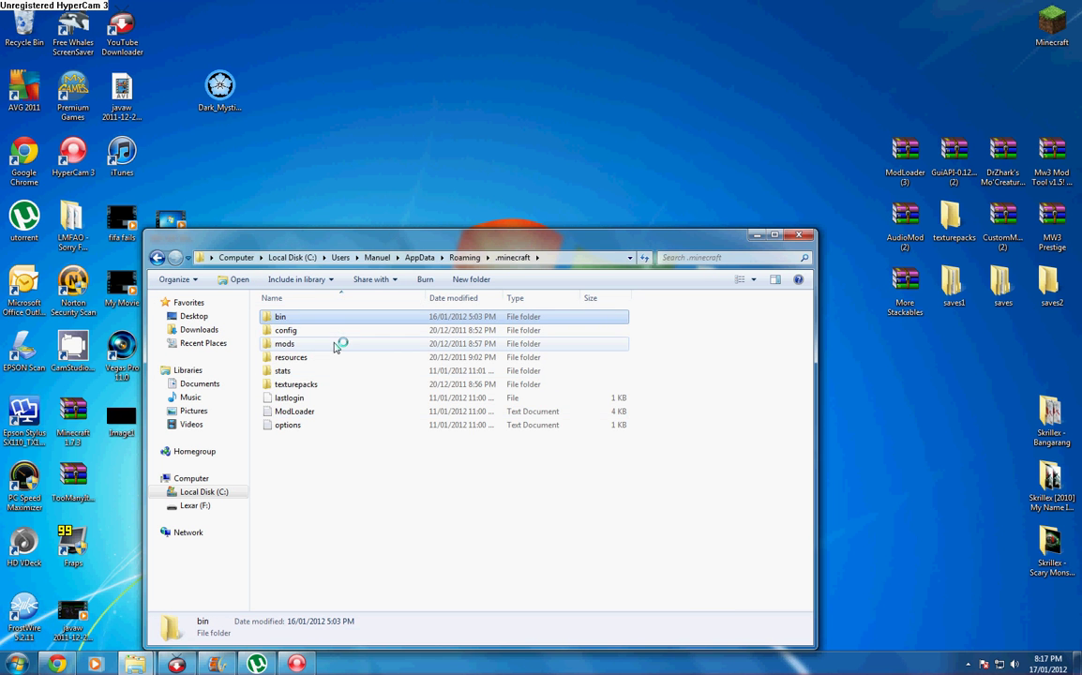
double_click(336, 345)
key(Delete)
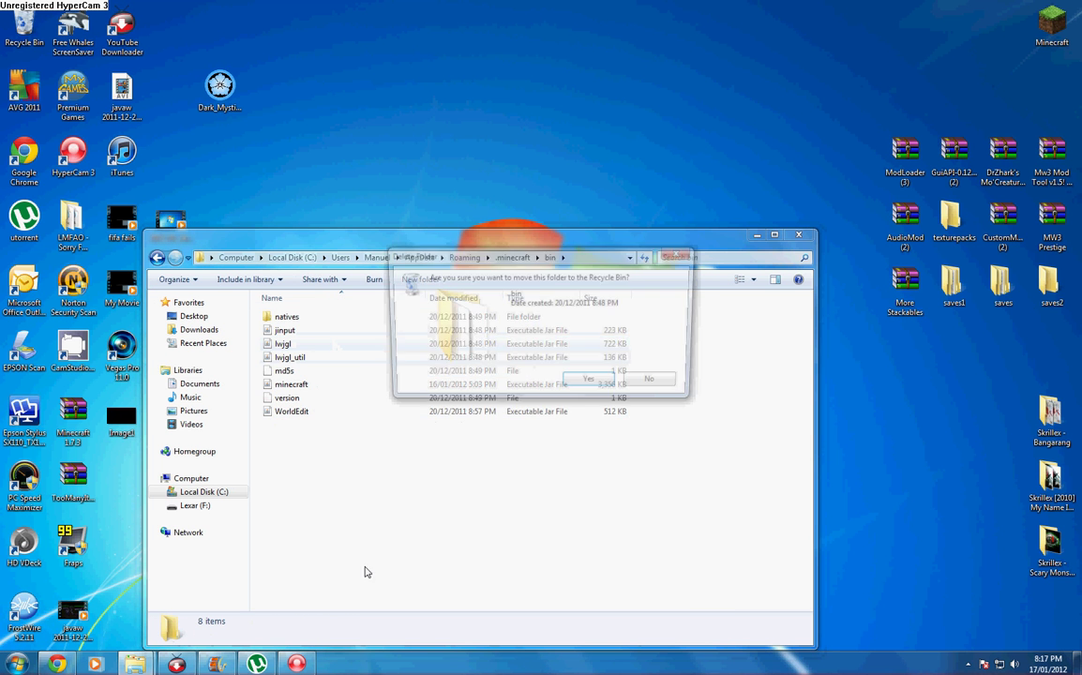
click(656, 385)
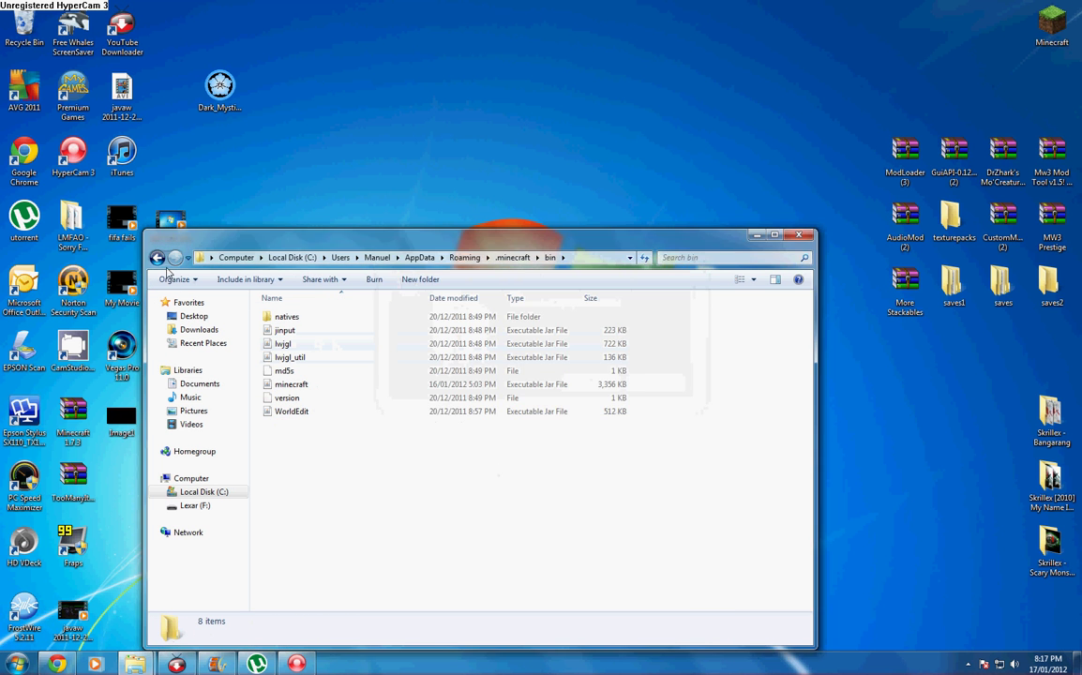
key(BackSpace)
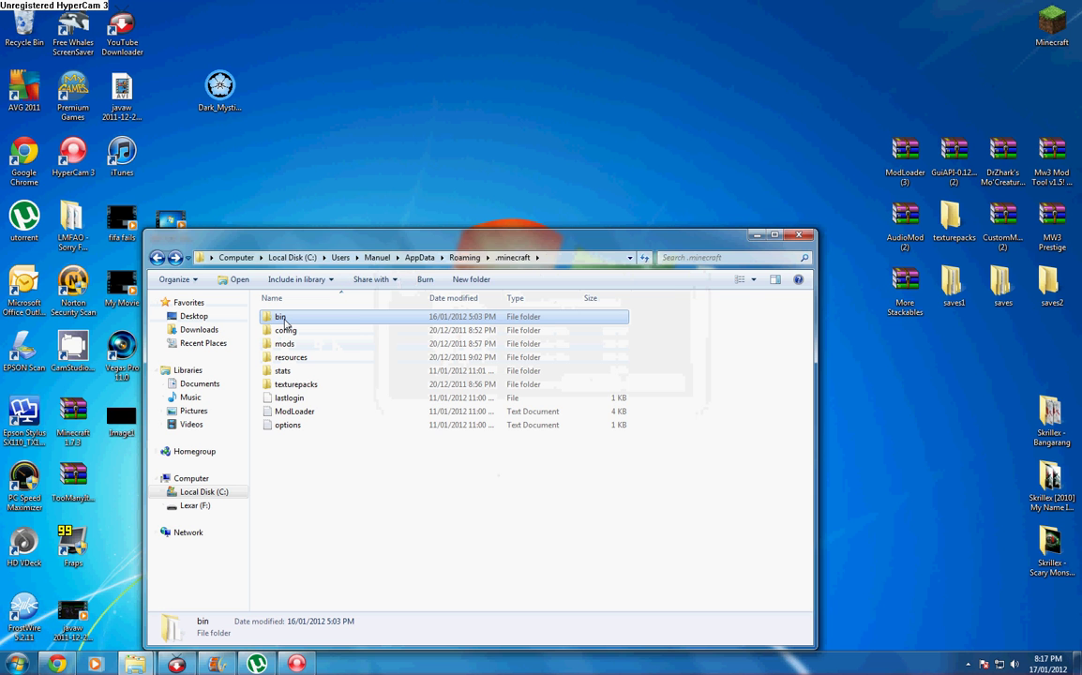
key(Delete)
key(Return)
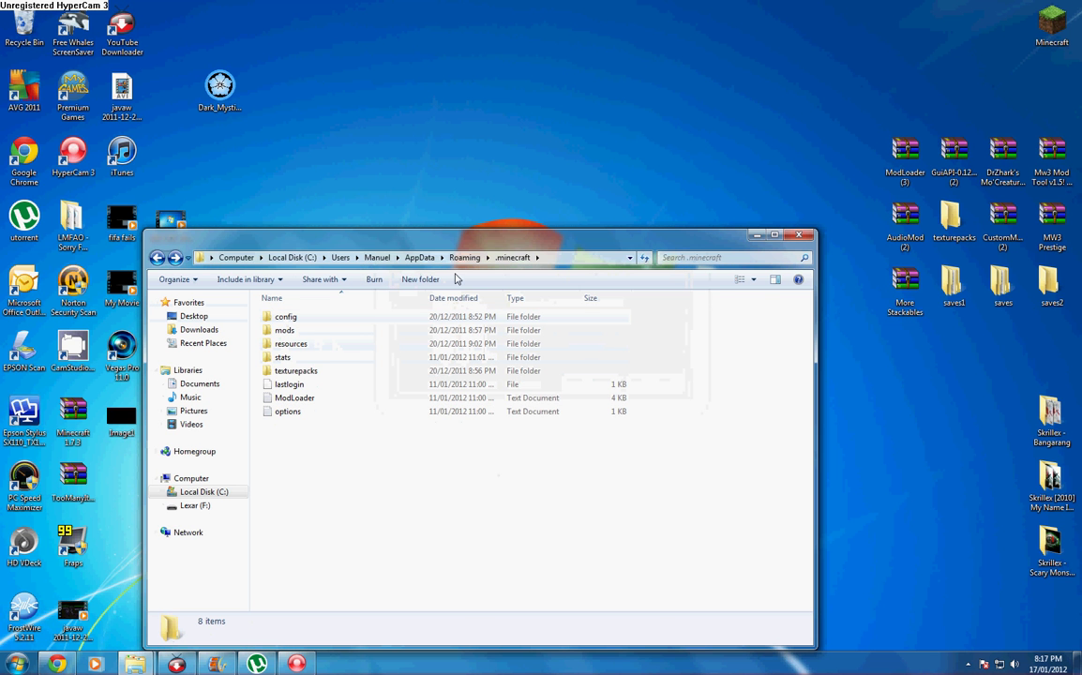
Paste the new bin folder from Lexar (F:) into .minecraft.
right_click(330, 533)
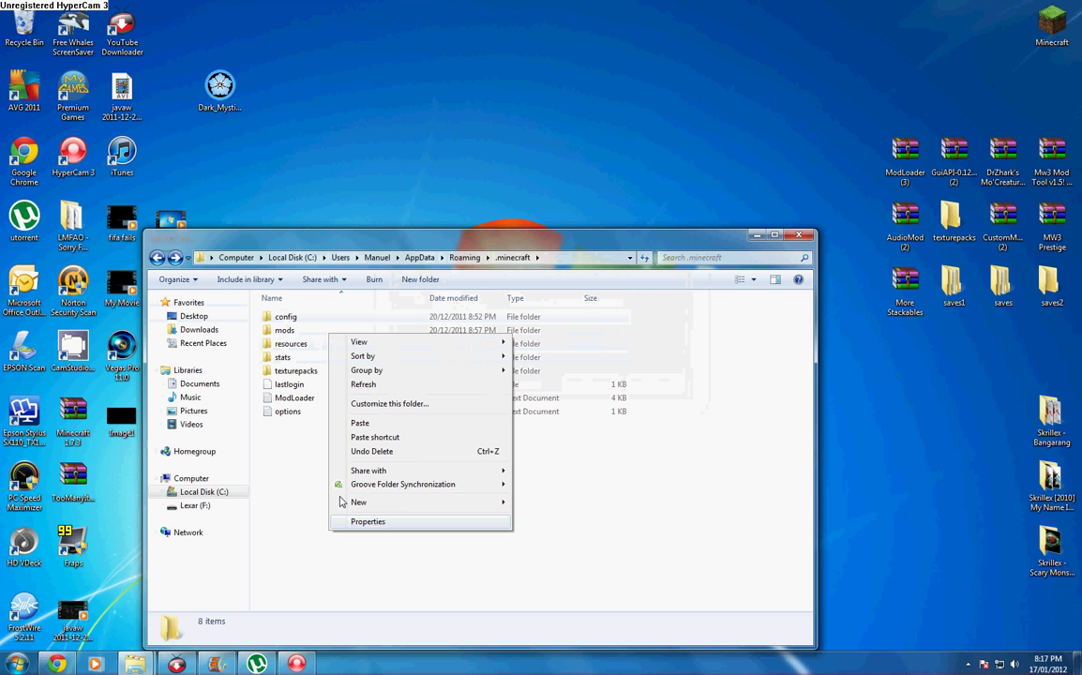
click(379, 425)
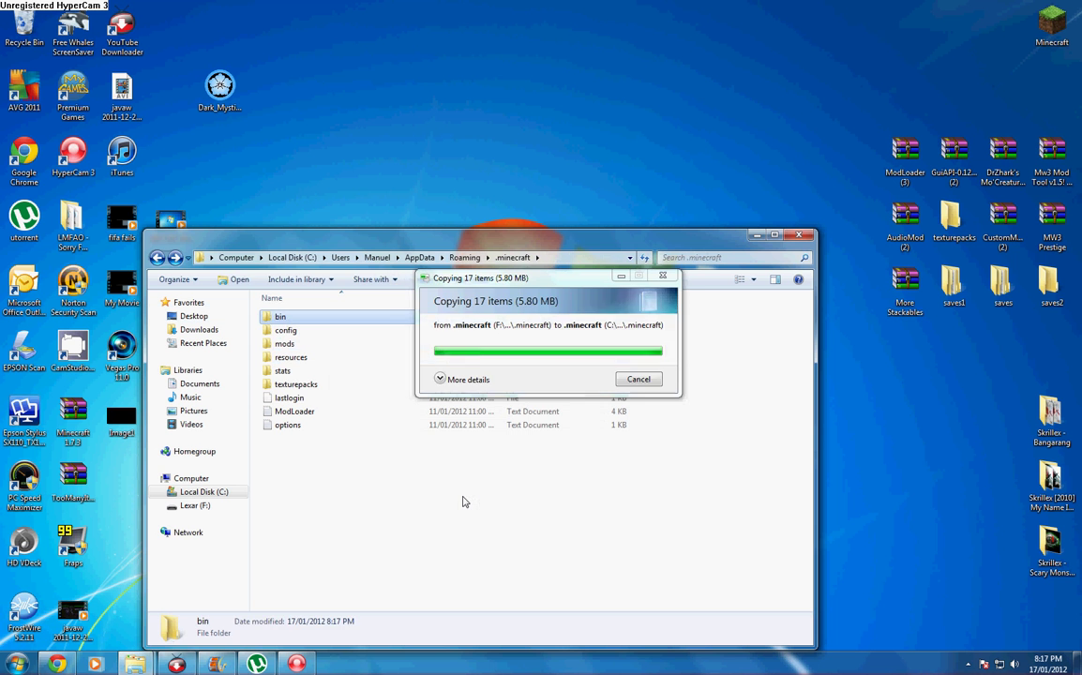
click(462, 502)
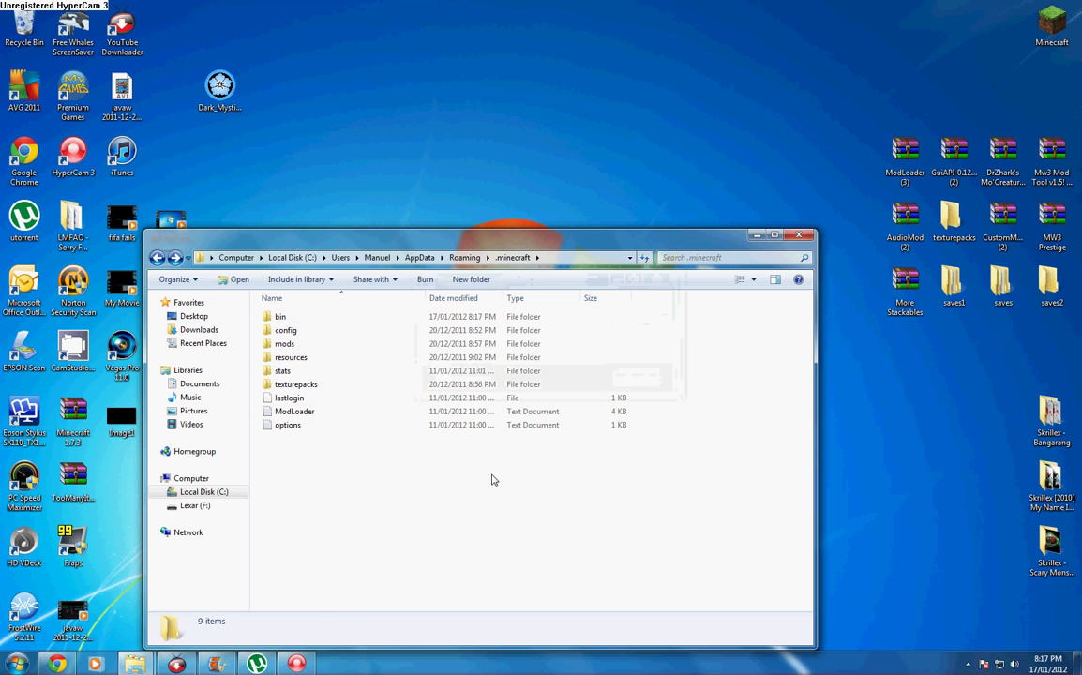
Close the Explorer window showing .minecraft.
click(802, 237)
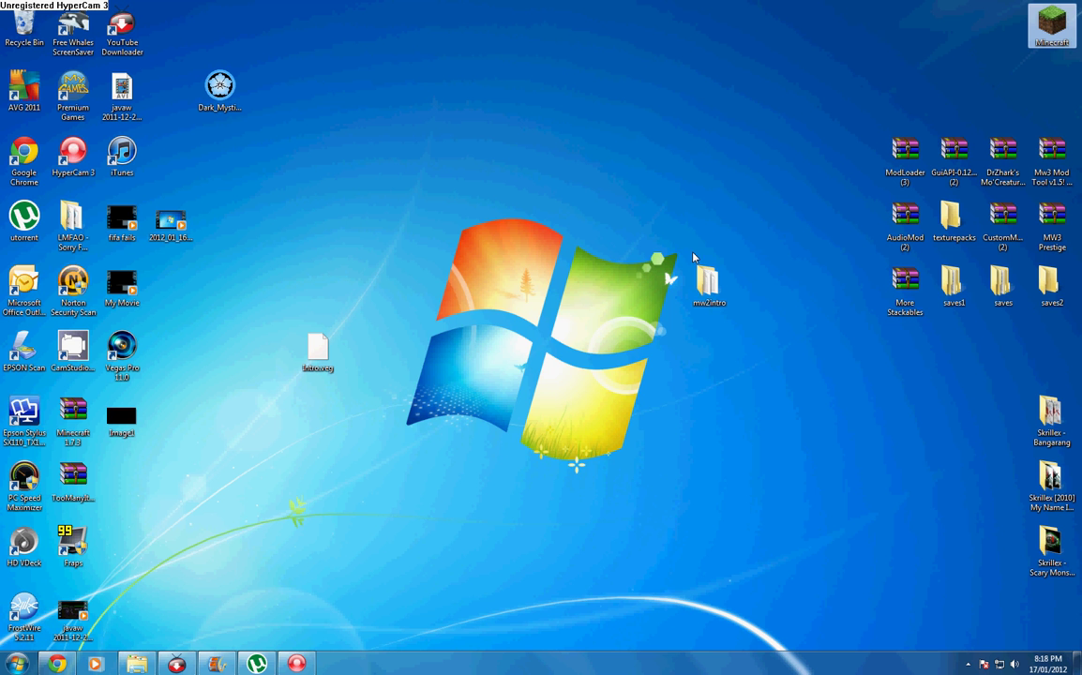
Choose 'Not now' on the Minecraft update prompt and move the game window lower-left.
click(288, 664)
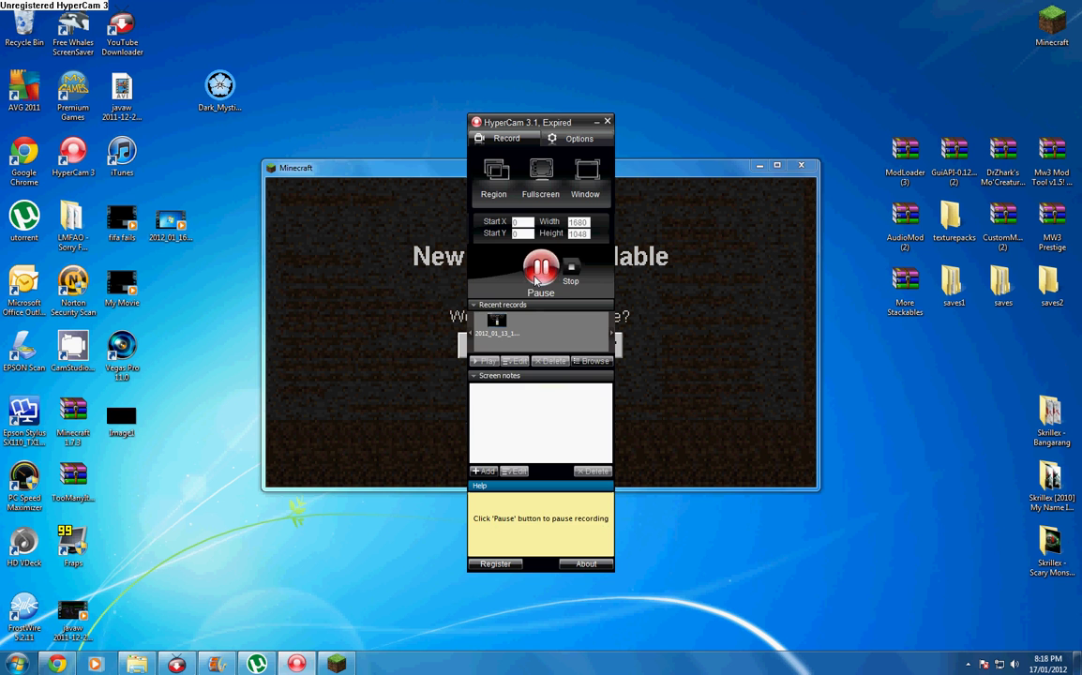
click(616, 237)
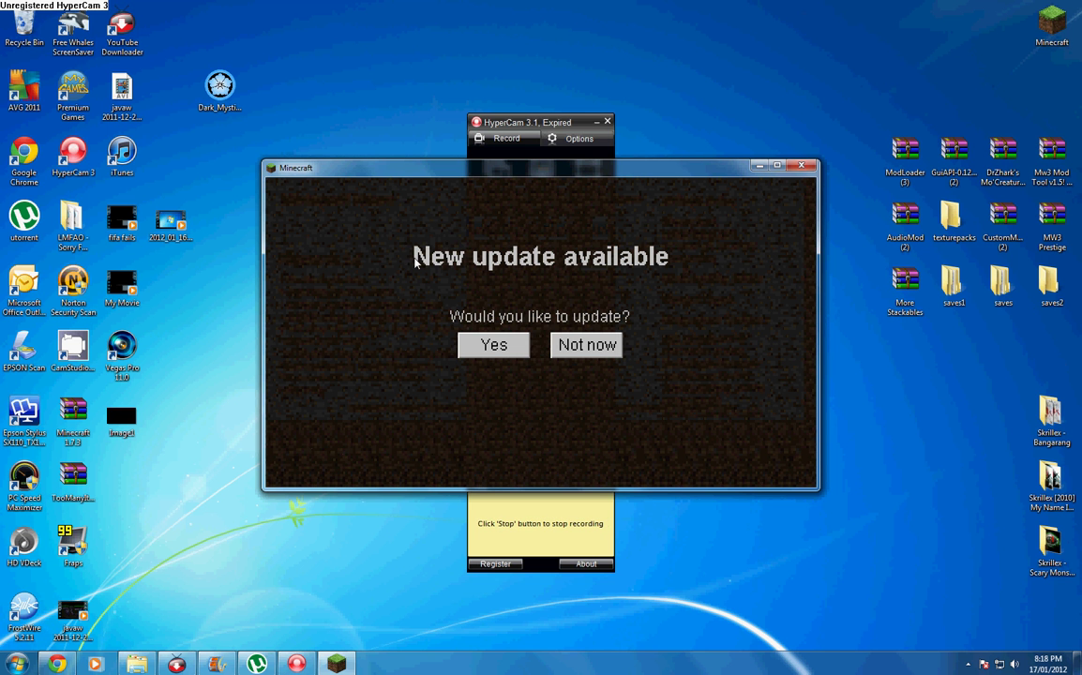
click(582, 345)
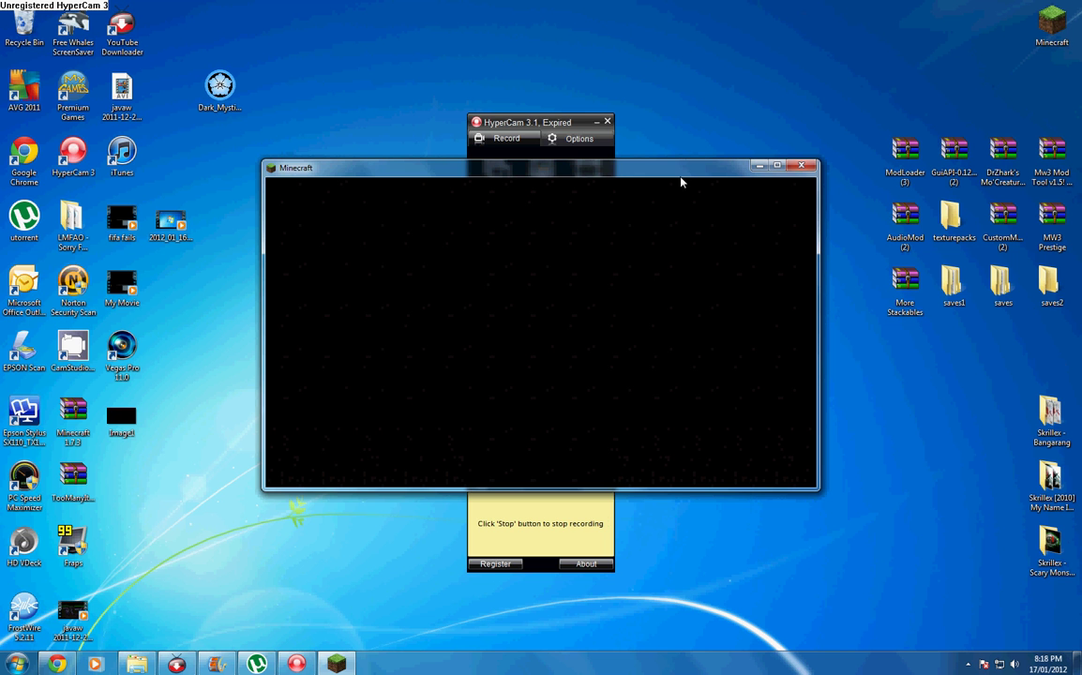
drag(682, 175, 347, 327)
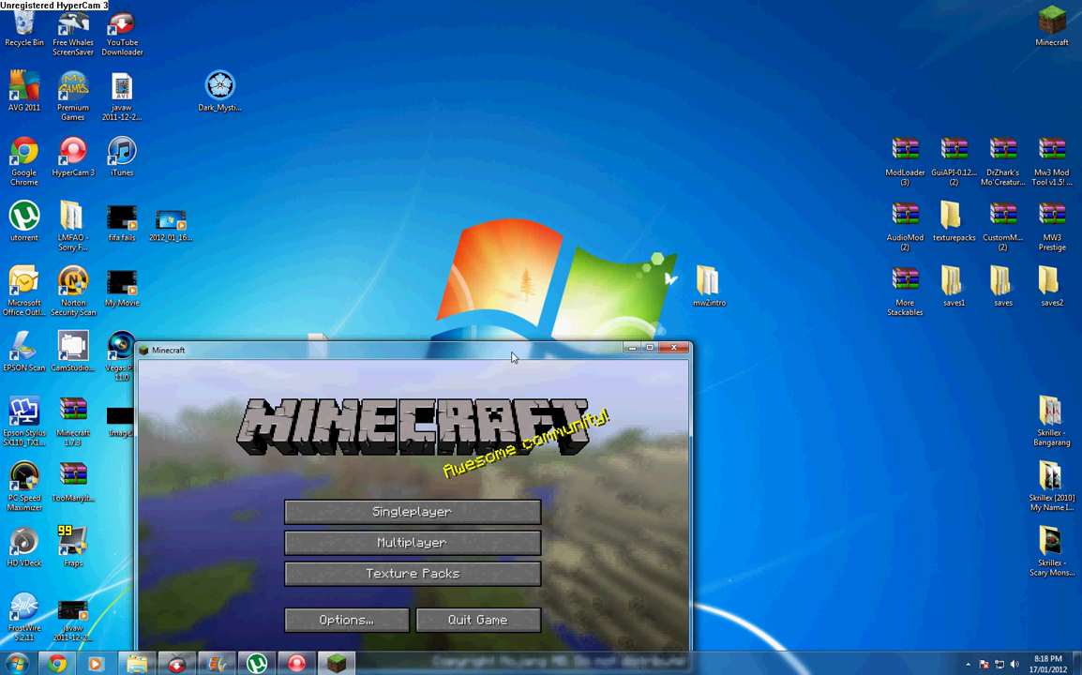
Check the empty Singleplayer world list in Minecraft 1.0.0, then close the game.
drag(514, 356, 577, 205)
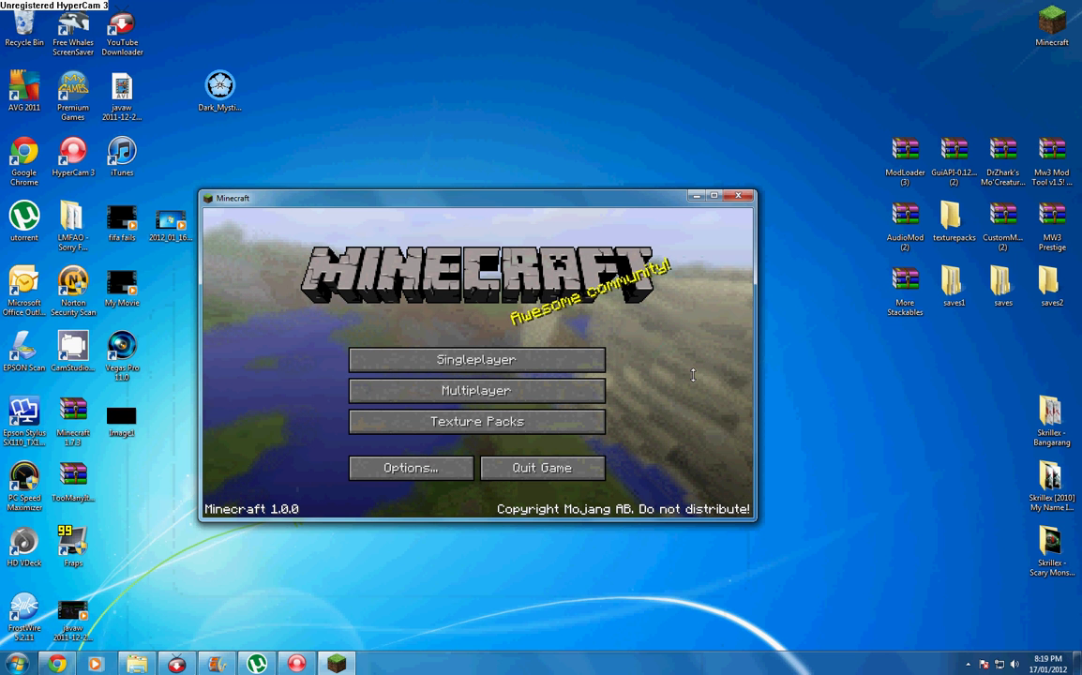
click(503, 364)
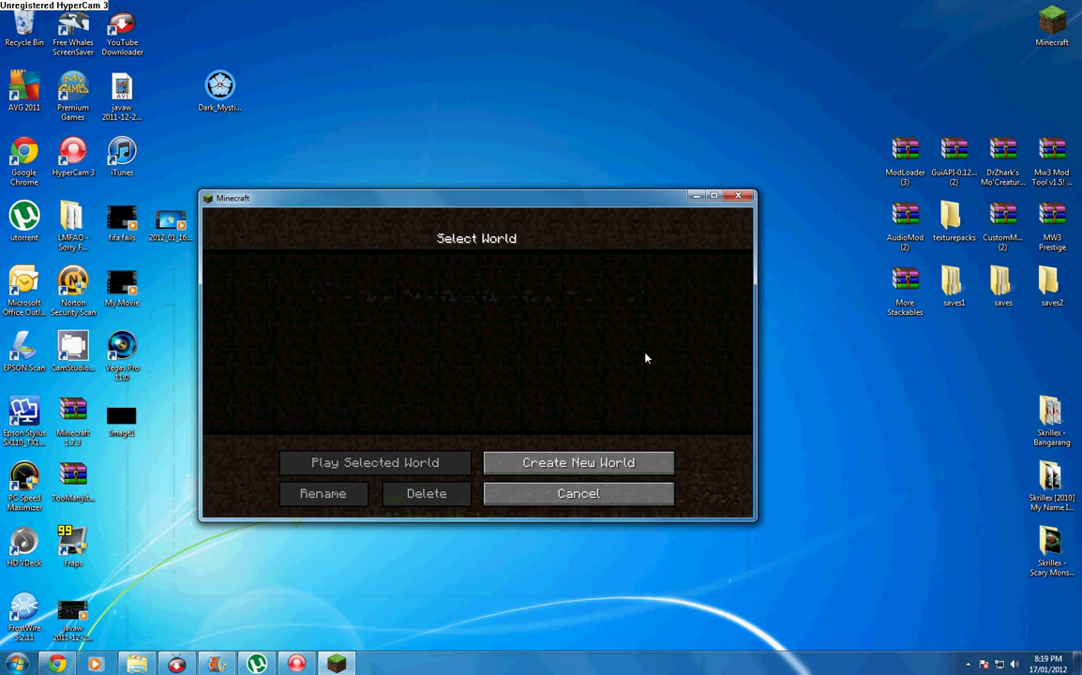
click(740, 197)
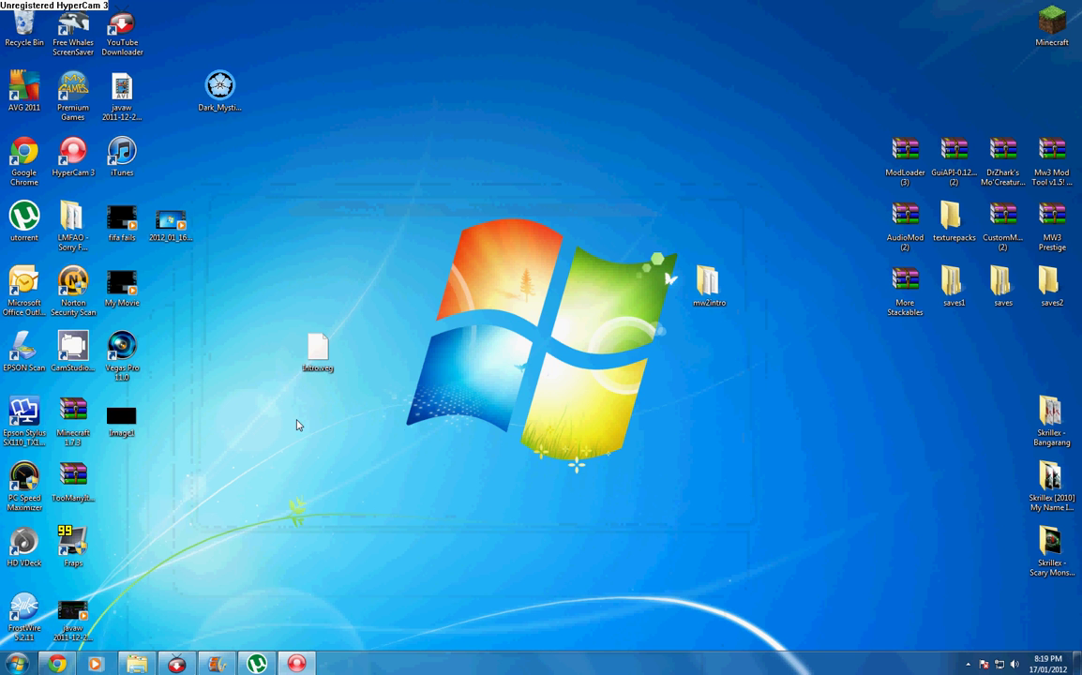
Select the Introweg icon, briefly show Chrome, and restore the HyperCam recorder window.
drag(255, 410, 535, 234)
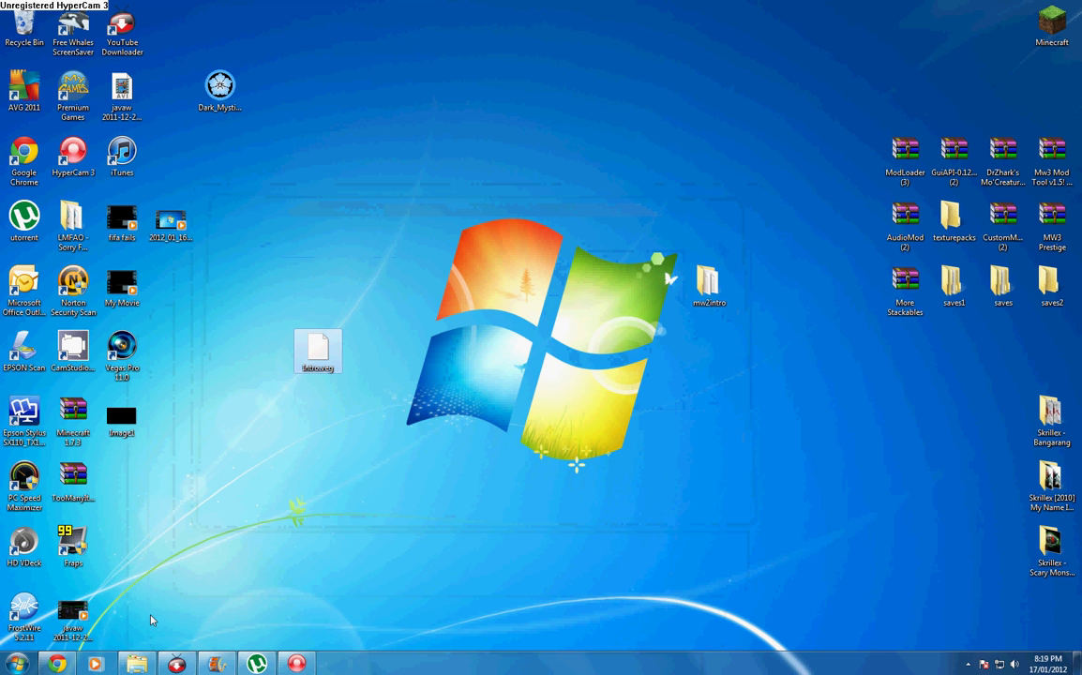
click(57, 664)
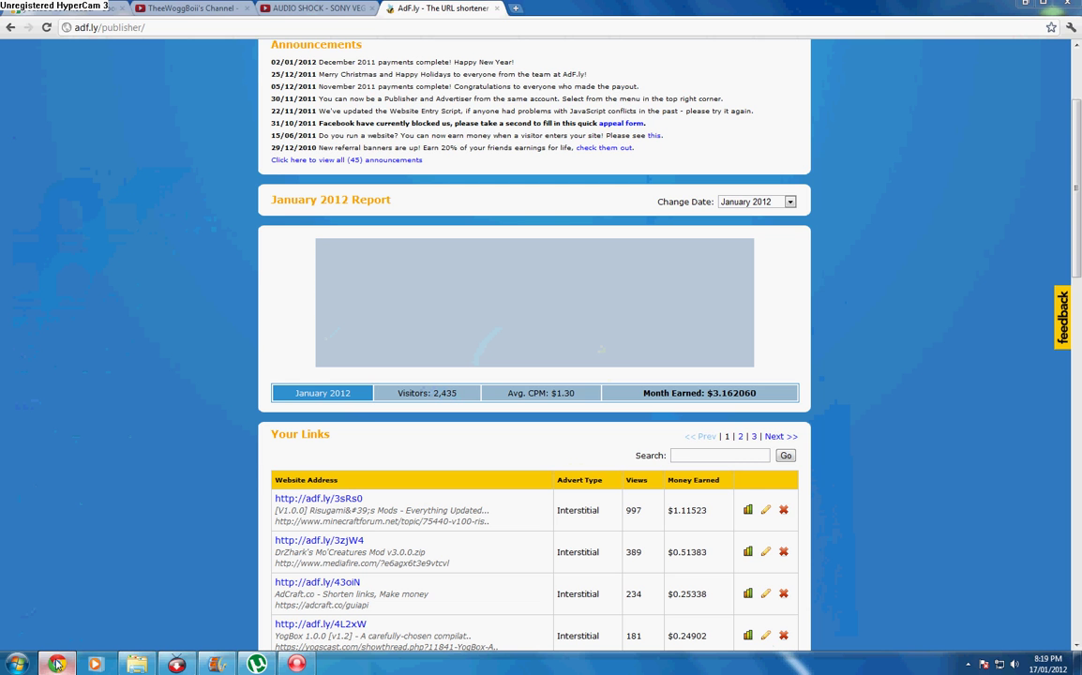
click(57, 664)
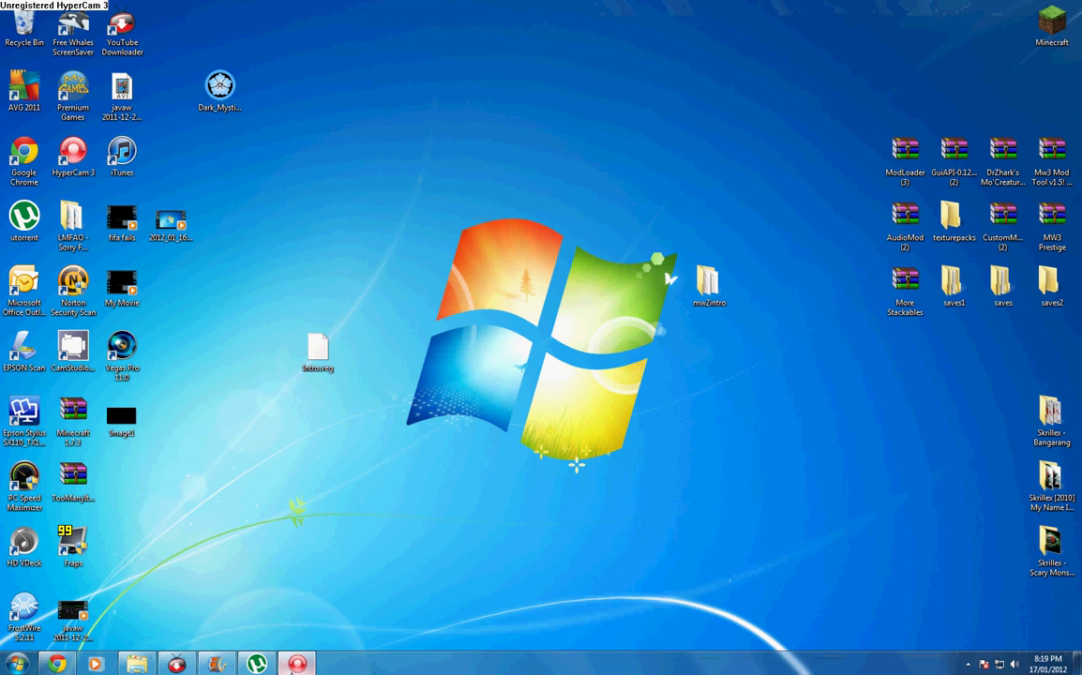
click(296, 664)
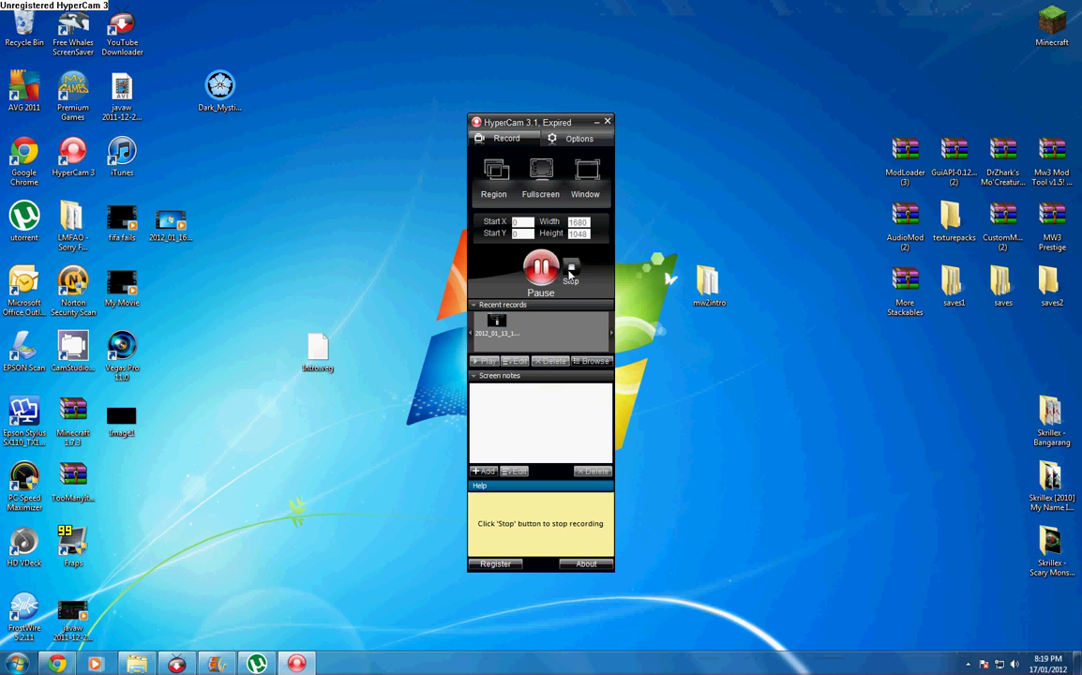